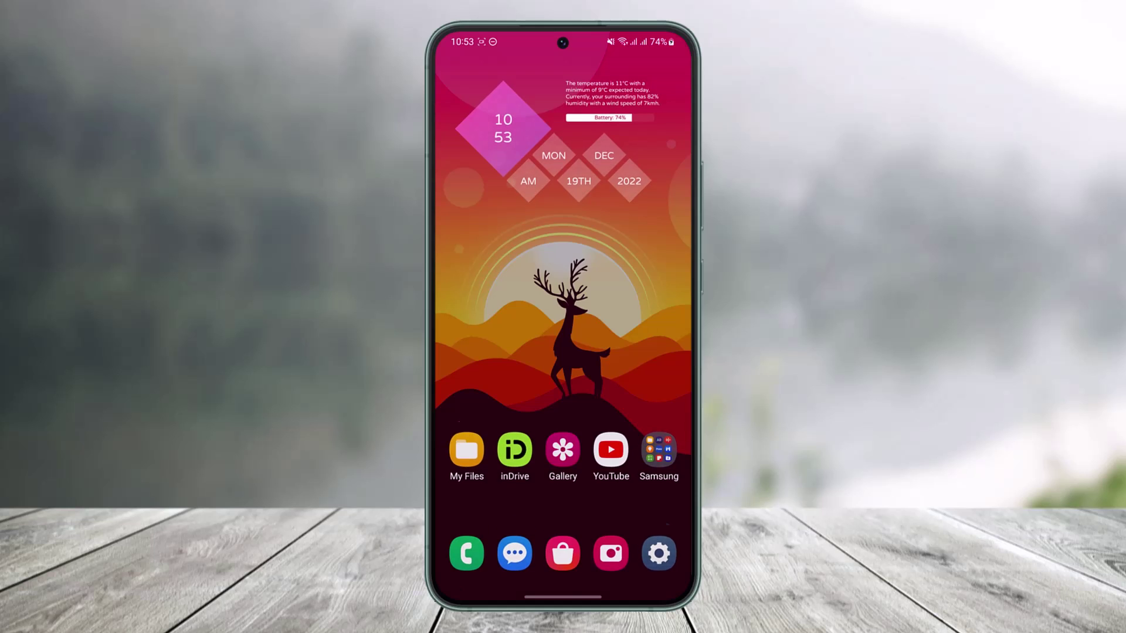
scroll(563, 317, "down", 3)
scroll(563, 316, "left", 3)
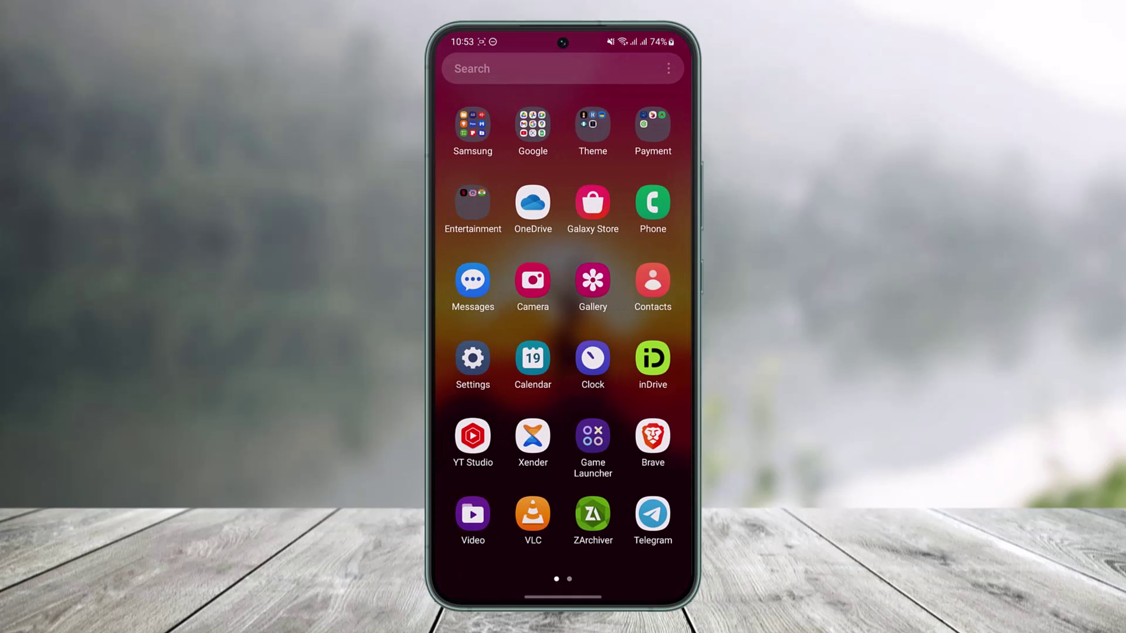
scroll(564, 317, "right", 3)
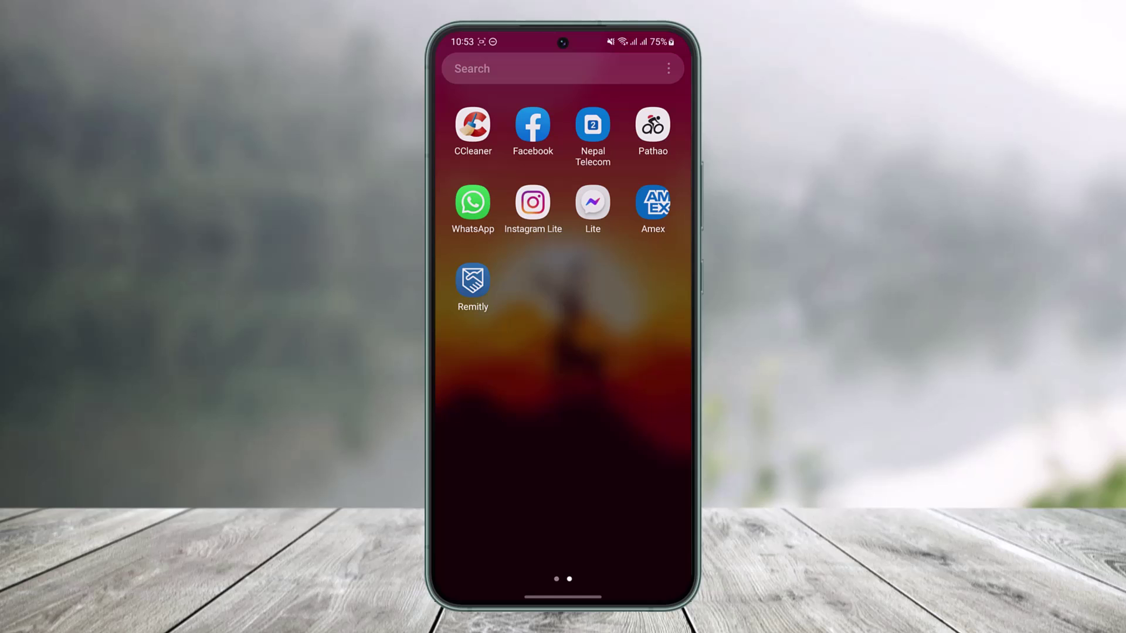
Launch Remitly and open Profile Information from the My Remitly tab
left_click(472, 280)
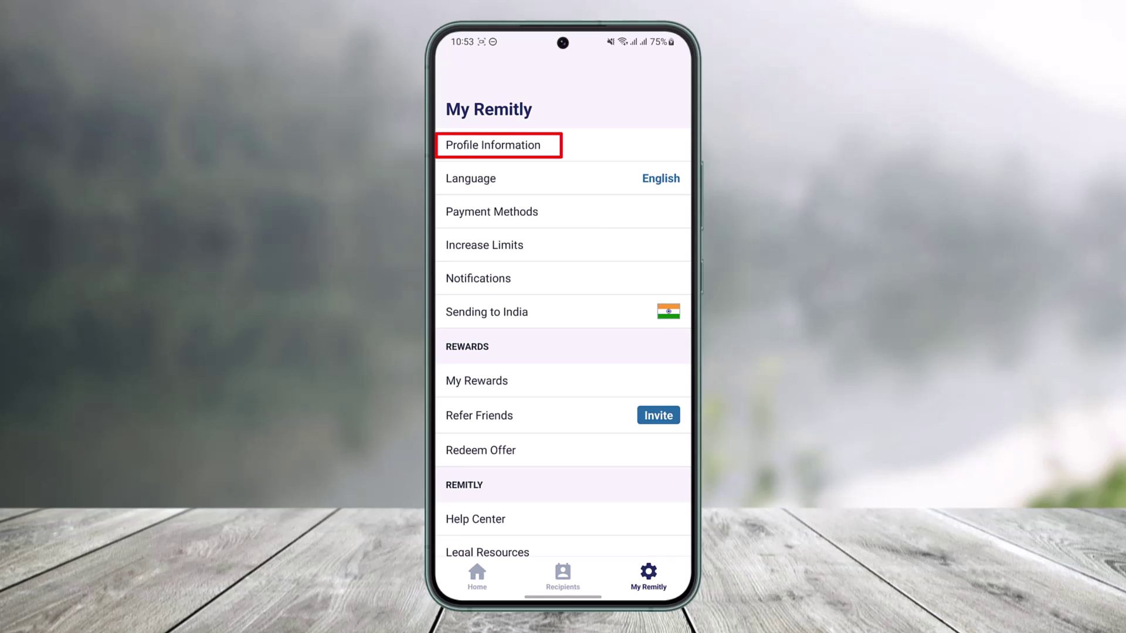
left_click(493, 145)
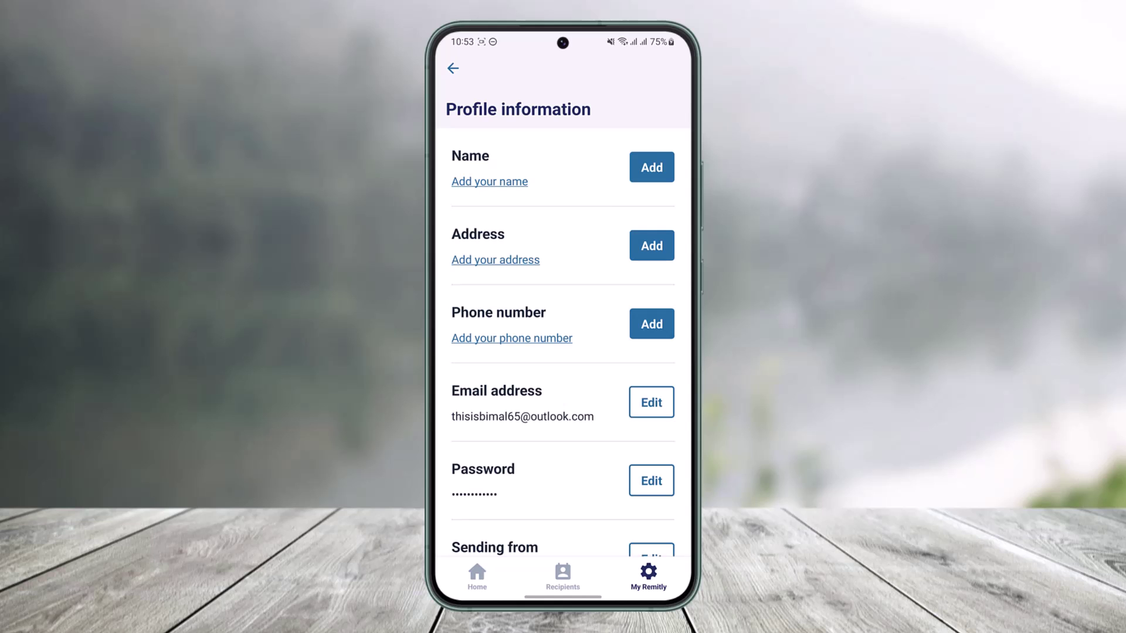
scroll(562, 326, "down", 3)
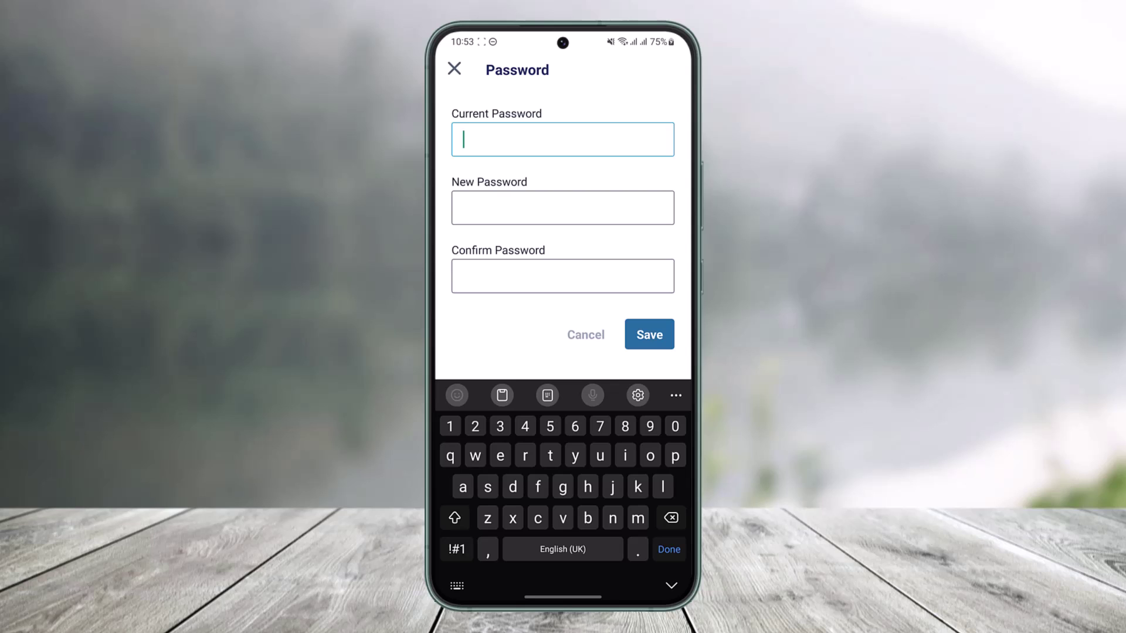
Hide the keyboard and close the password change form without saving
key("Escape")
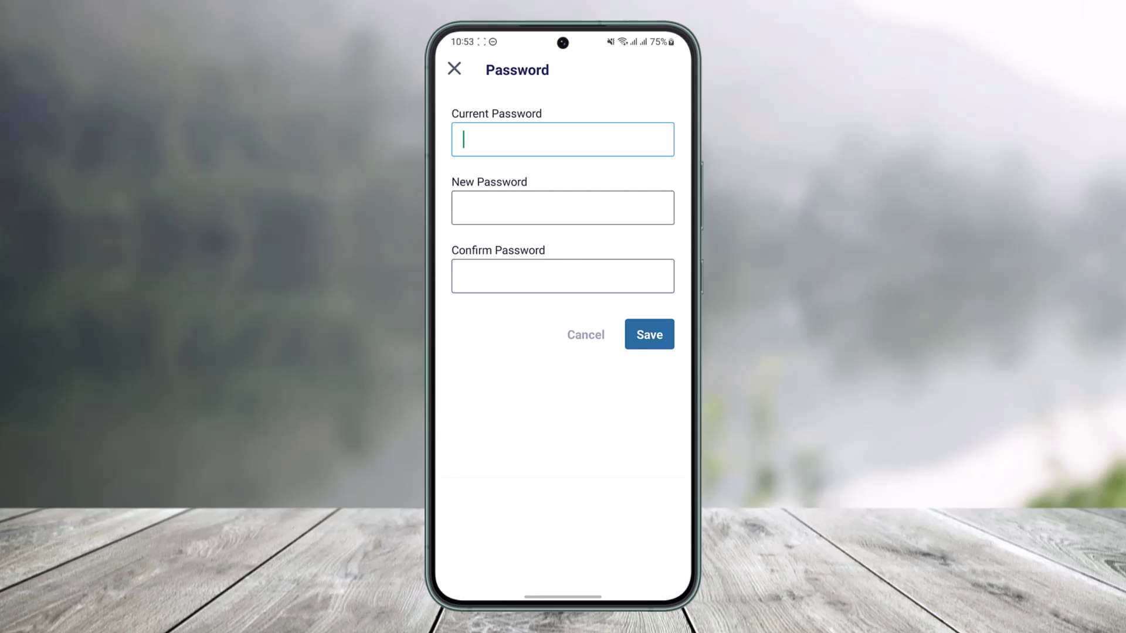
left_click(454, 69)
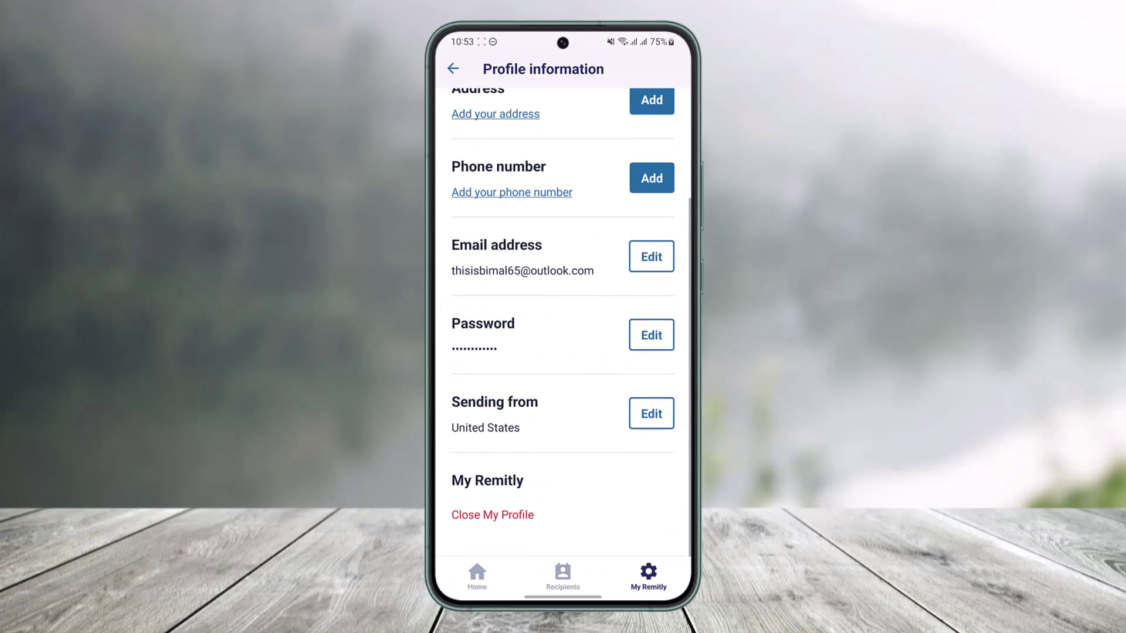
Go back to the My Remitly list and sign out of the account
left_click(452, 68)
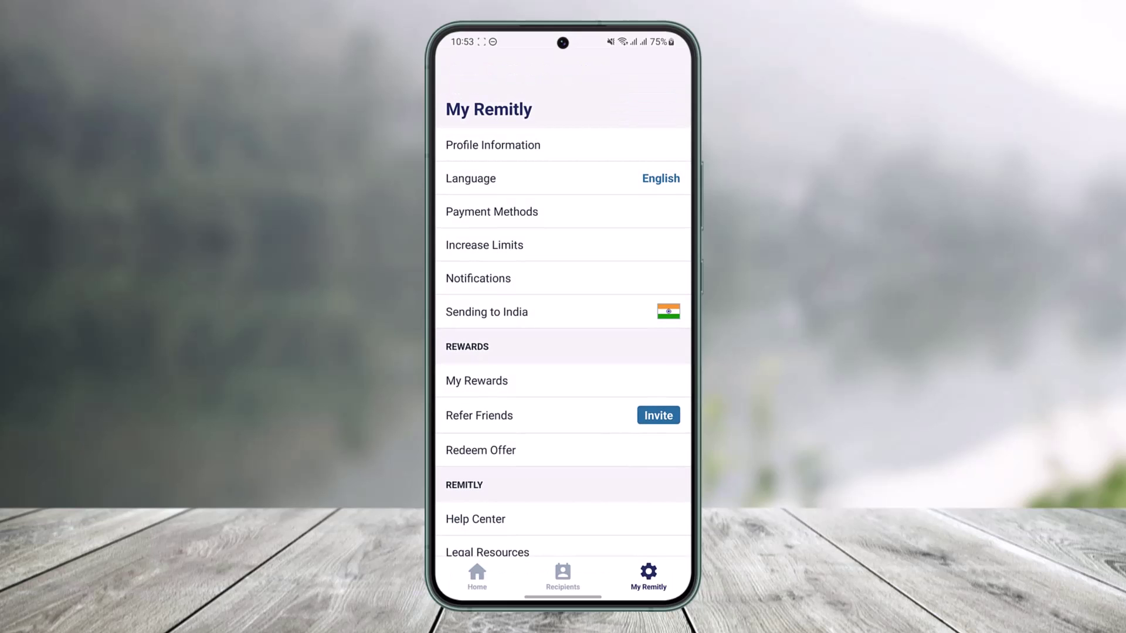
scroll(563, 413, "down", 5)
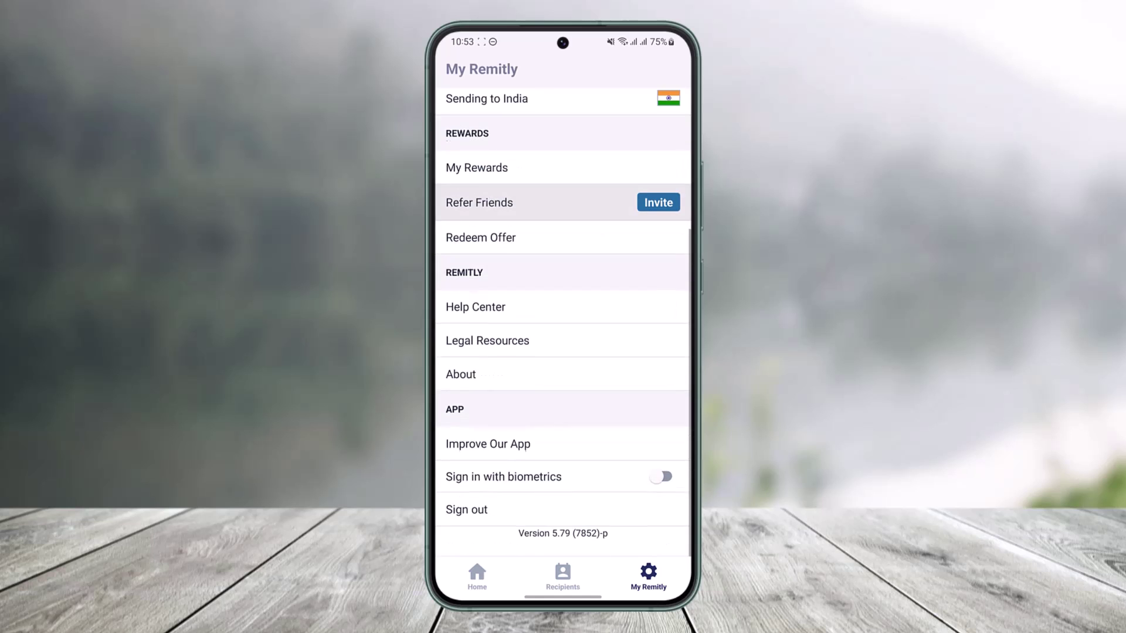
left_click(475, 510)
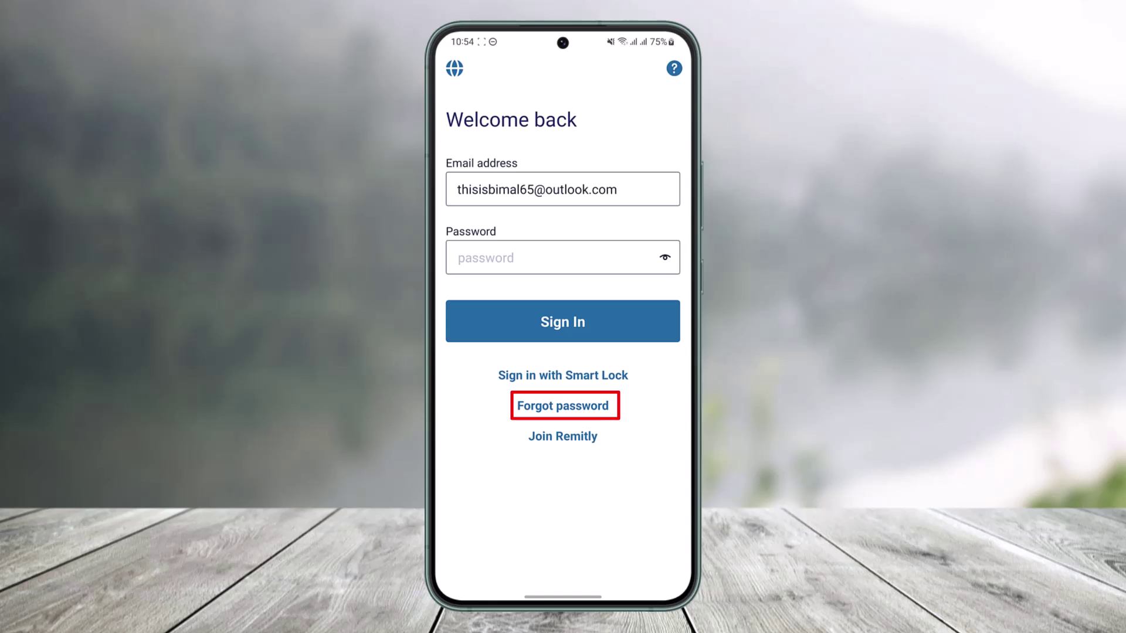
Use Forgot password to send a reset email to the pre-filled account address
left_click(563, 406)
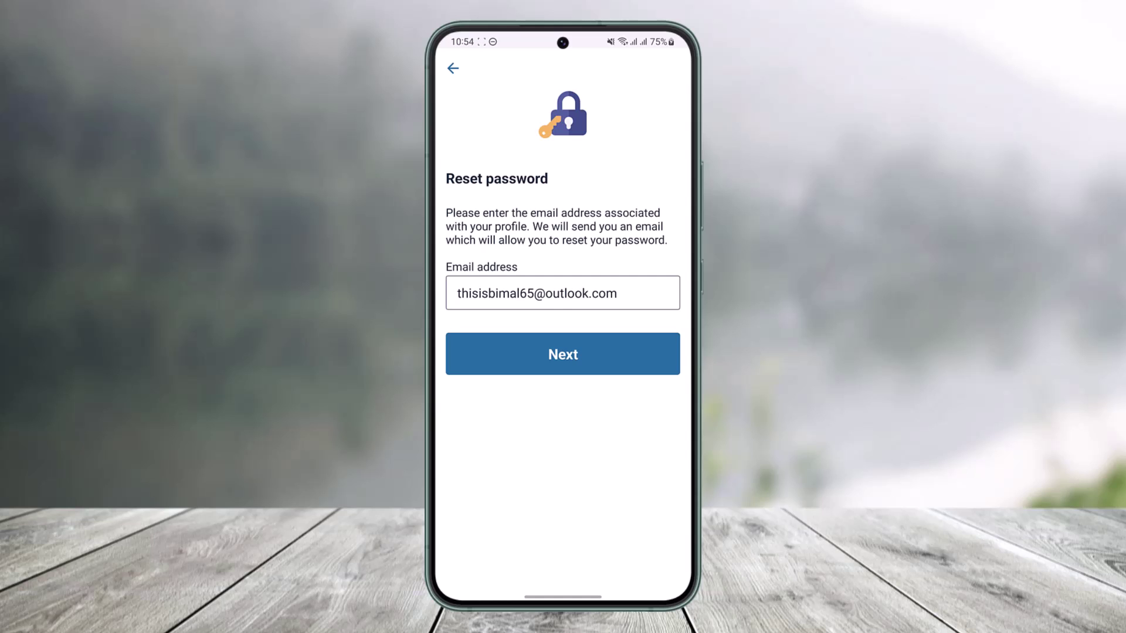
left_click(563, 354)
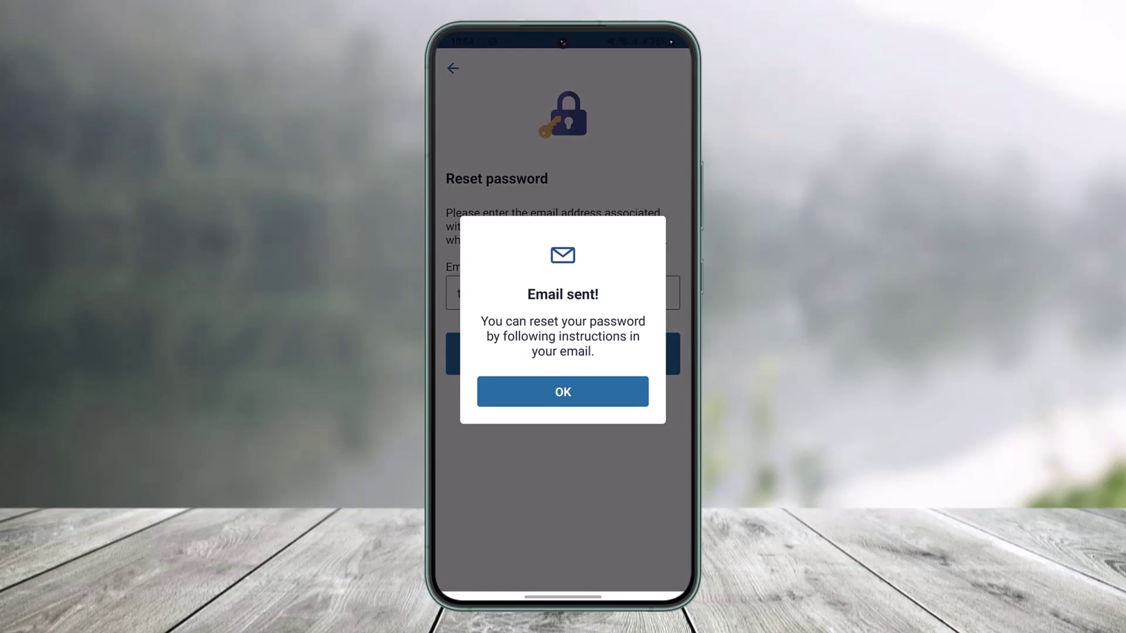
Dismiss the confirmation, launch Gmail from the Google folder, and switch to the Outlook account
left_click(563, 391)
left_click_drag(563, 598, 563, 395)
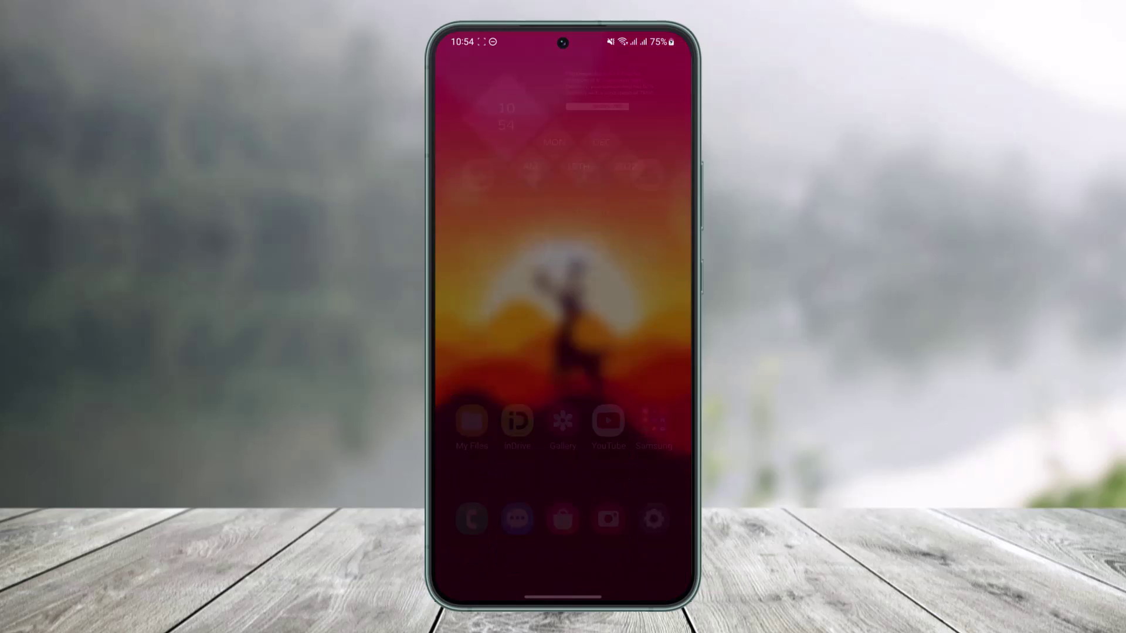
left_click_drag(493, 334, 651, 335)
left_click(532, 124)
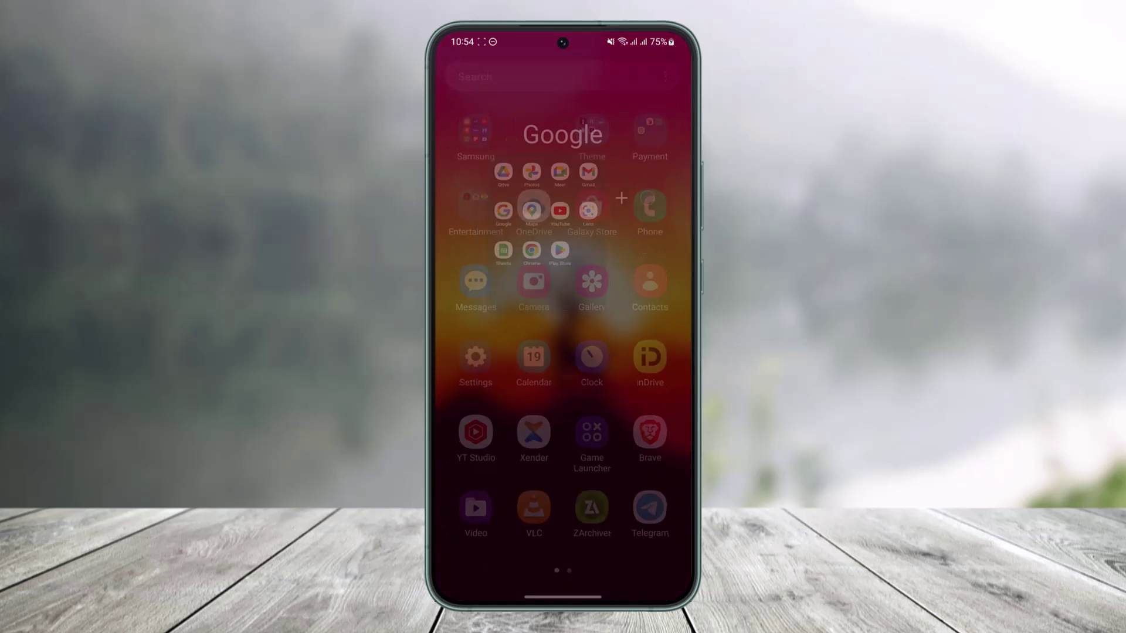
left_click(644, 253)
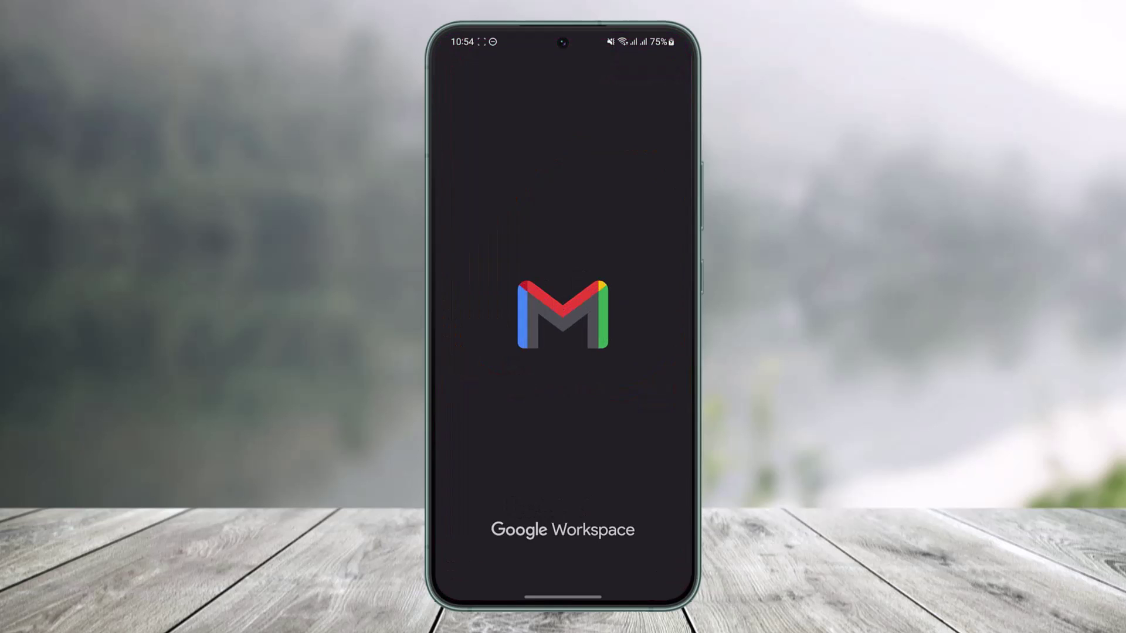
left_click(660, 71)
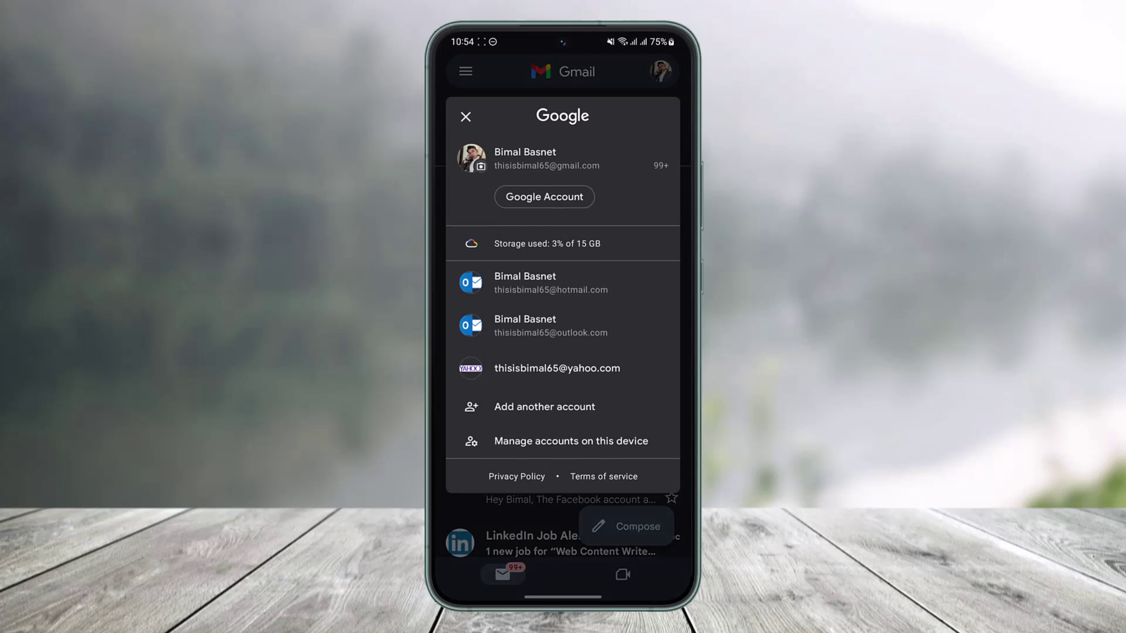
left_click(550, 325)
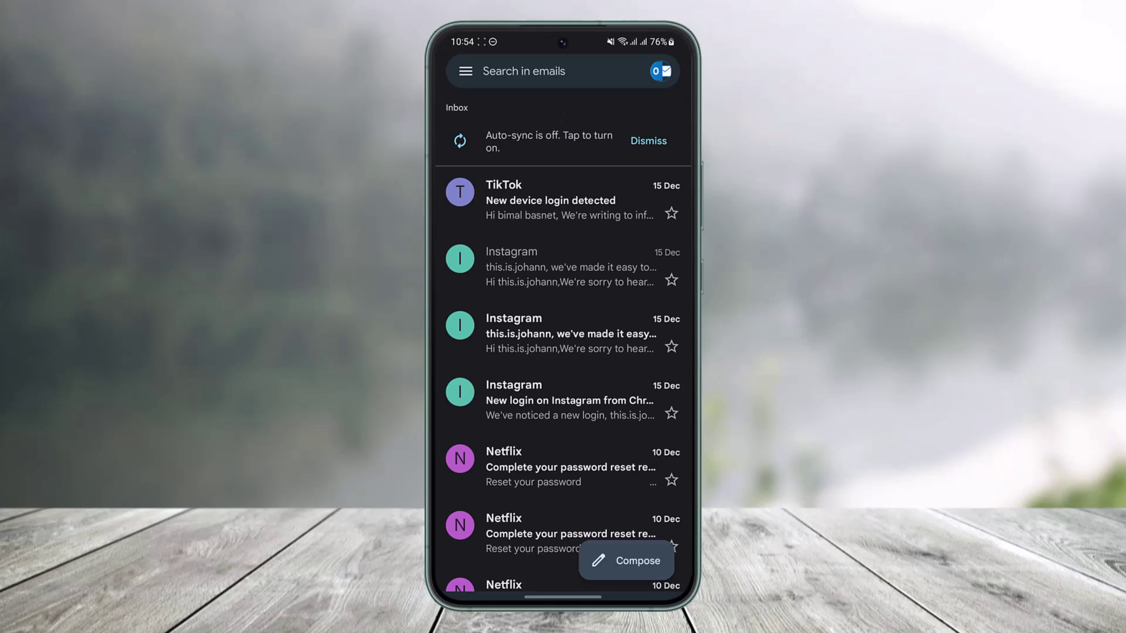
scroll(563, 352, "up", 3)
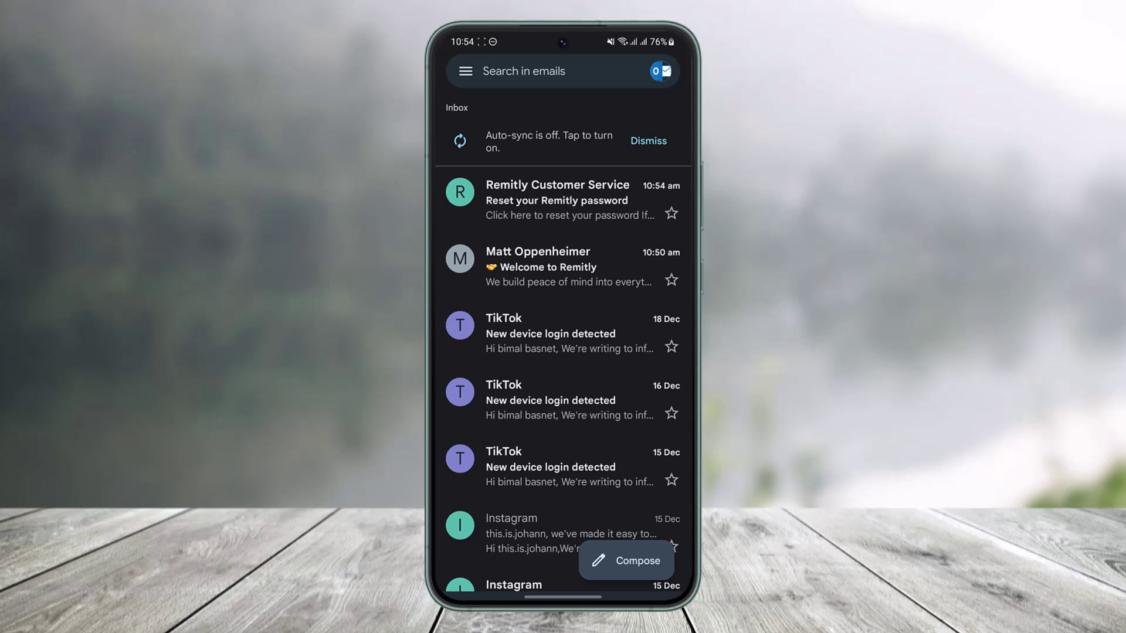
Open the Remitly Customer Service email and follow its 'Click here to reset your password' link
left_click(563, 200)
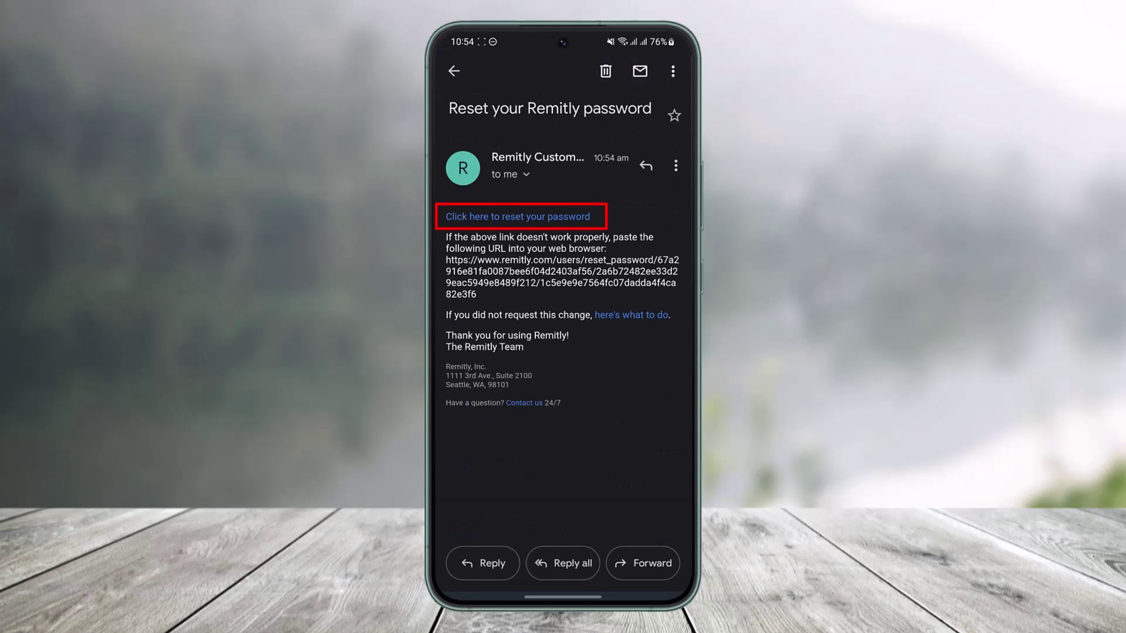
left_click(517, 217)
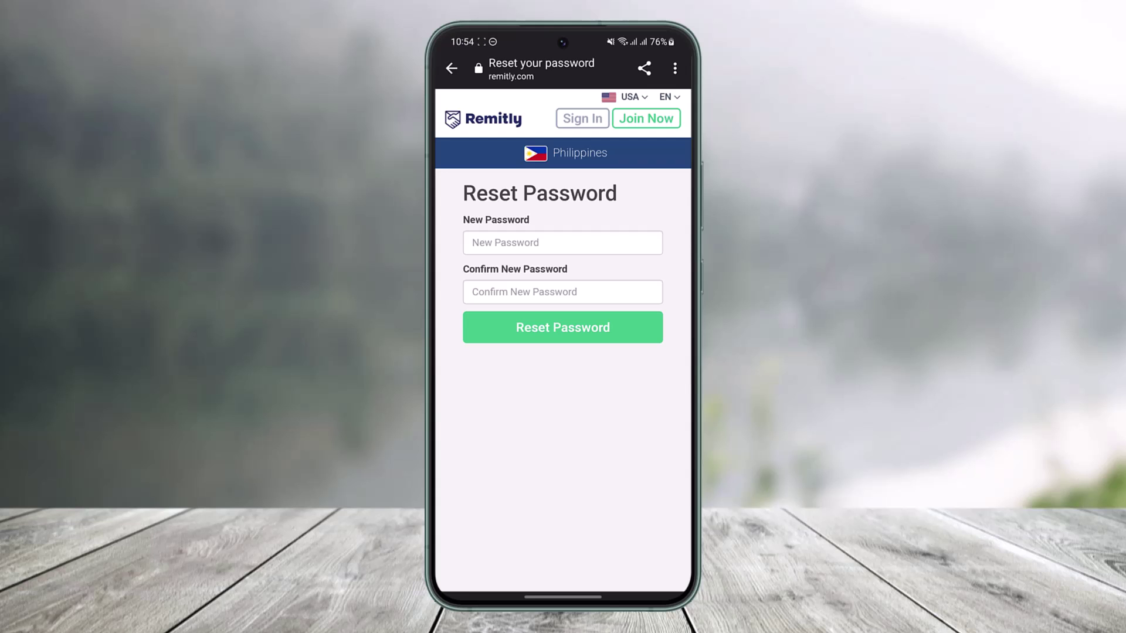
Swipe up from the gesture bar to reach the Android home screen
left_click_drag(563, 598, 563, 396)
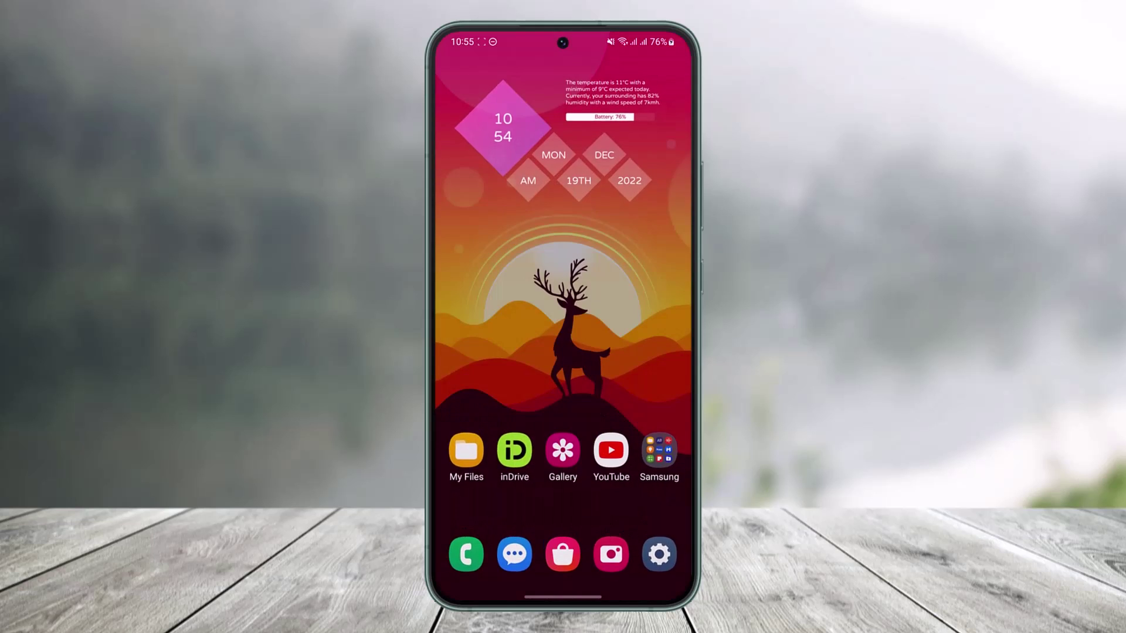